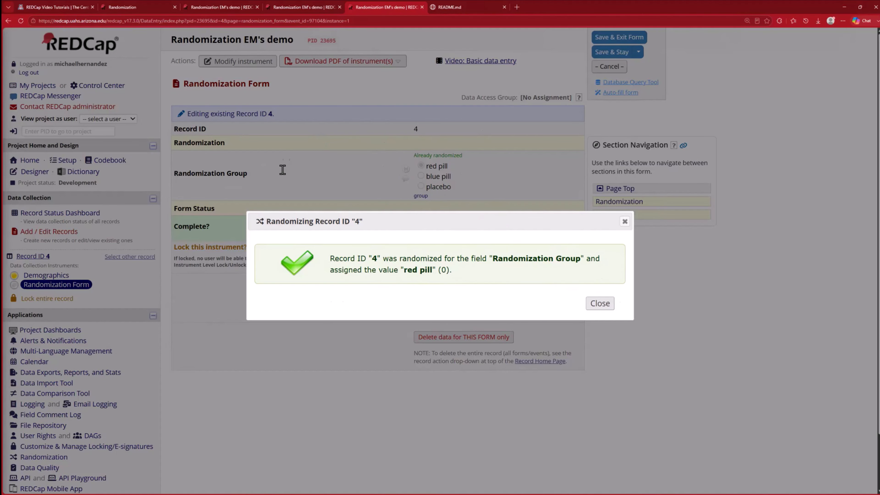
Step: Close the randomization confirmation and scroll through record 4's Randomization Form
click(600, 304)
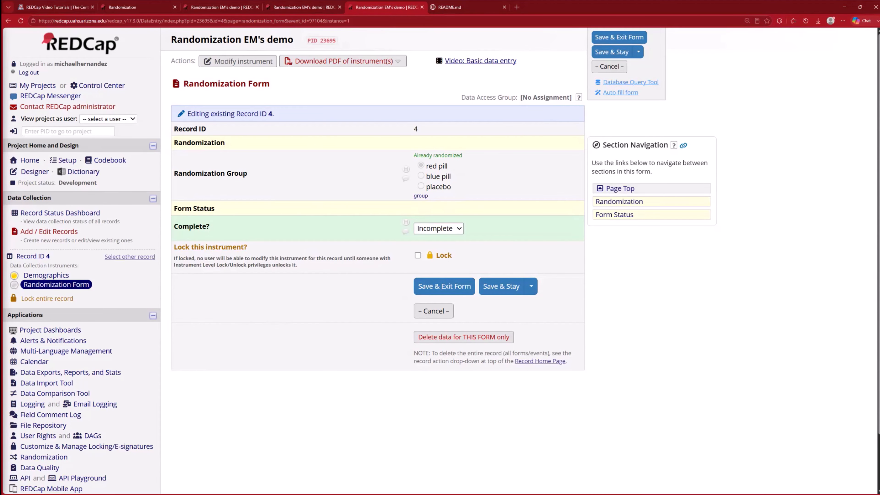
scroll(440, 260, down, 3)
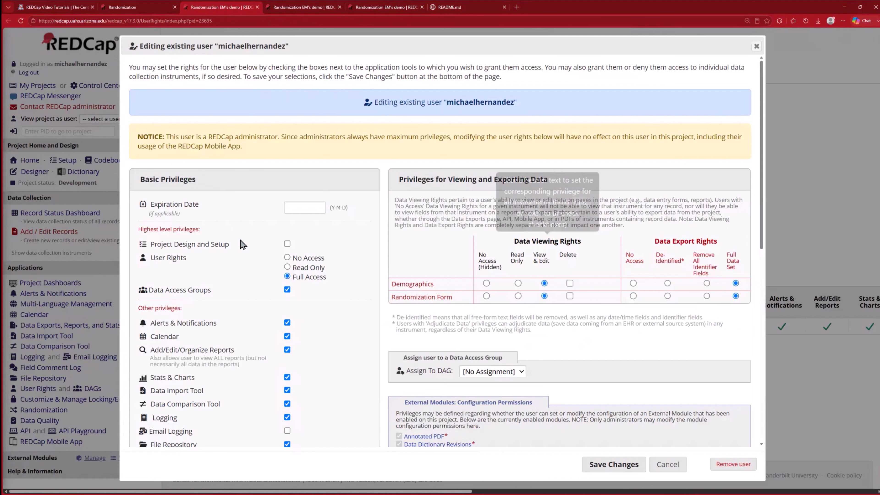
scroll(281, 240, down, 3)
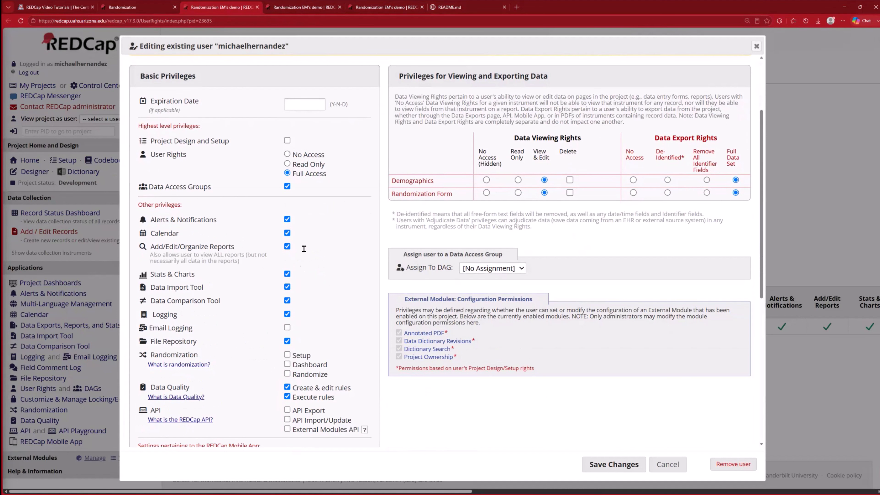
Step: Grant the user Project Design and Setup plus Randomization Setup, Dashboard and Randomize privileges, and save the changes
click(287, 141)
scroll(287, 188, down, 5)
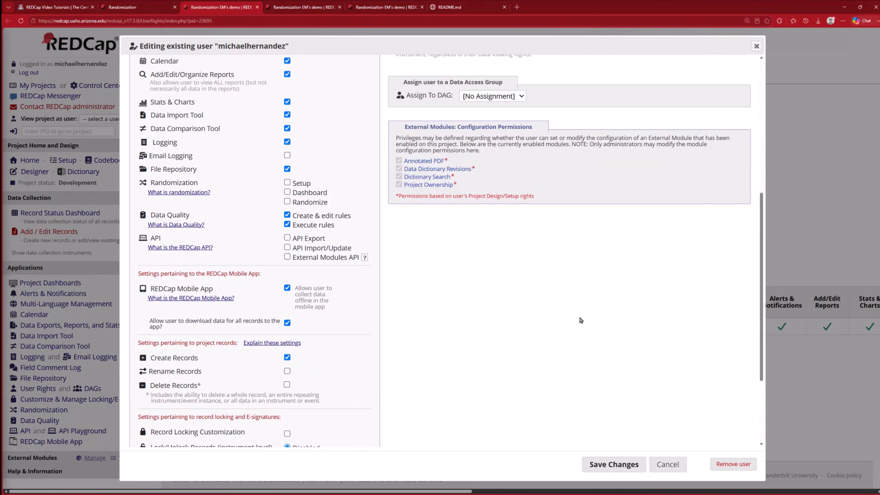
click(287, 182)
click(287, 191)
click(287, 202)
click(614, 464)
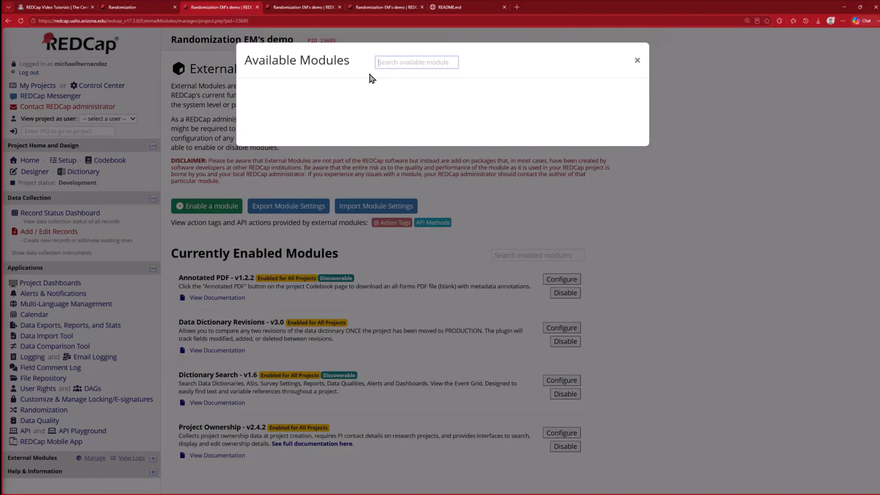
Step: Search the available external modules for Hide Randomization Values and enable it for the project
key(Down)
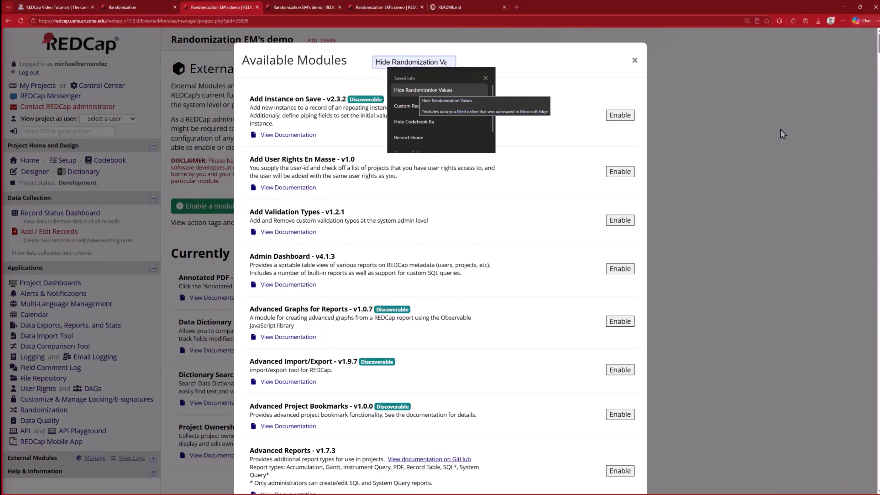
key(Return)
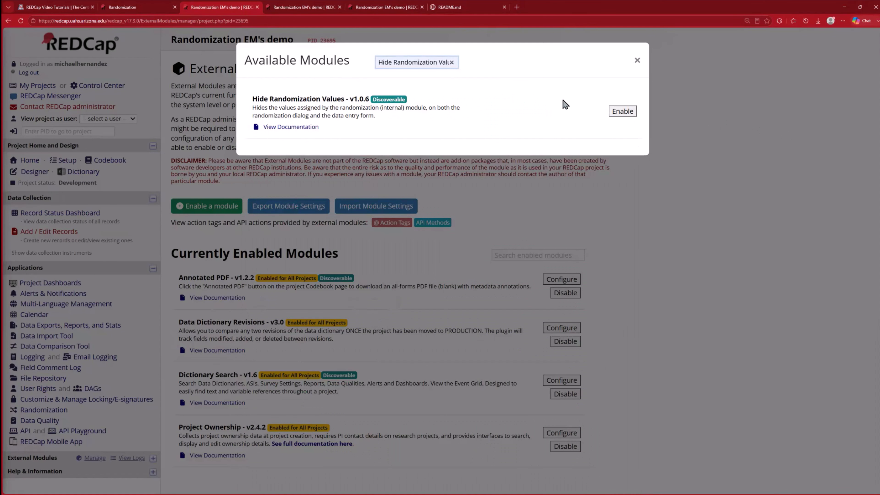
click(622, 111)
click(432, 153)
key(Tab)
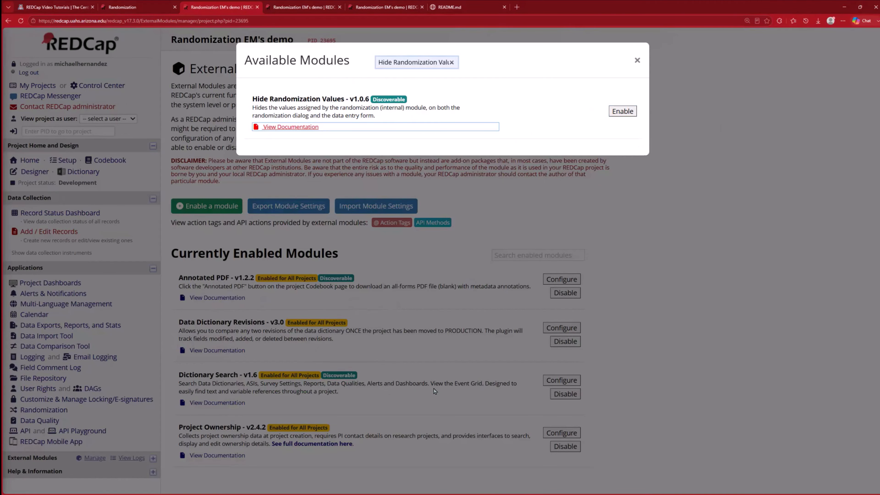
click(622, 111)
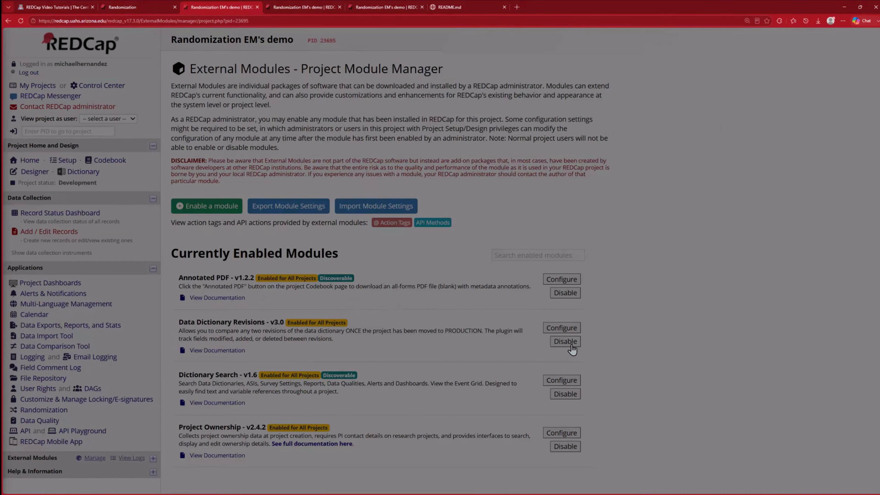
Step: Open the configuration of the Hide Randomization Values module
scroll(771, 224, down, 3)
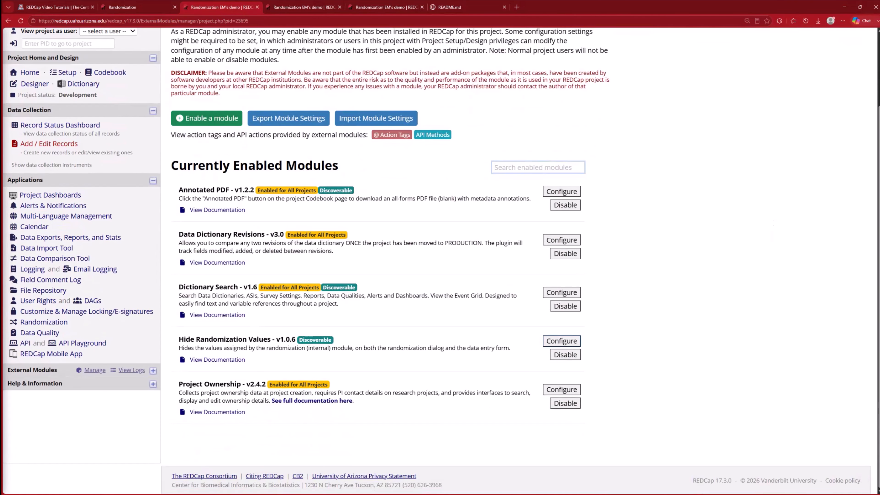
click(561, 341)
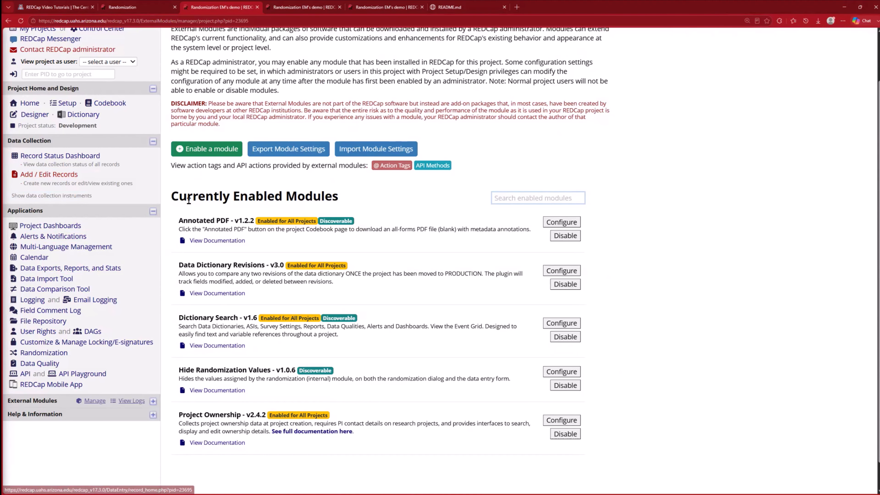
Step: Open record 4's Randomization Form from the Record Status Dashboard to inspect the randomization group field
click(66, 156)
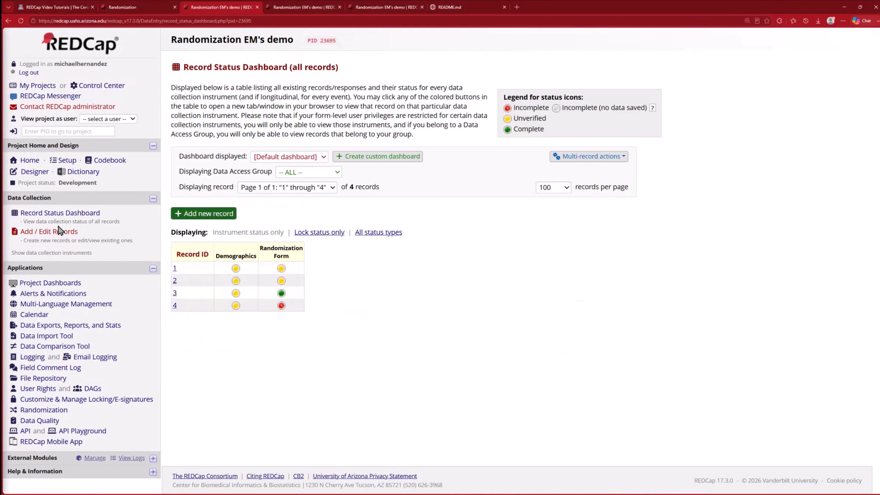
click(208, 214)
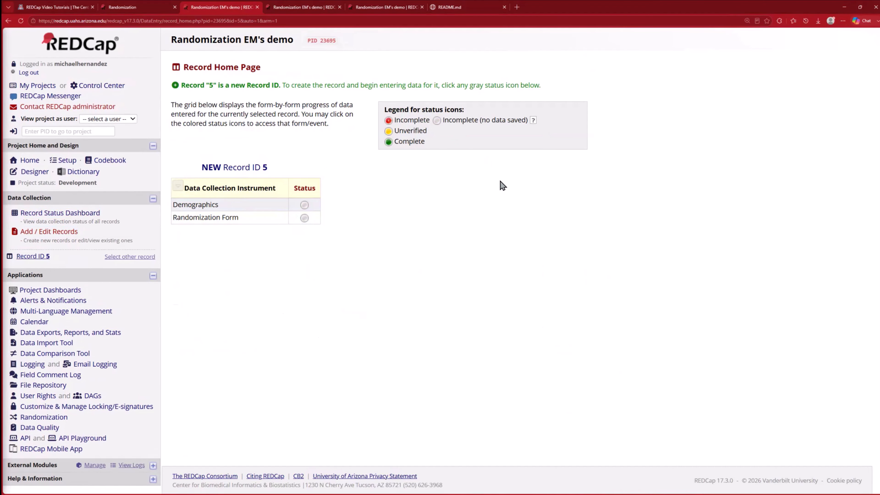
click(60, 213)
click(282, 305)
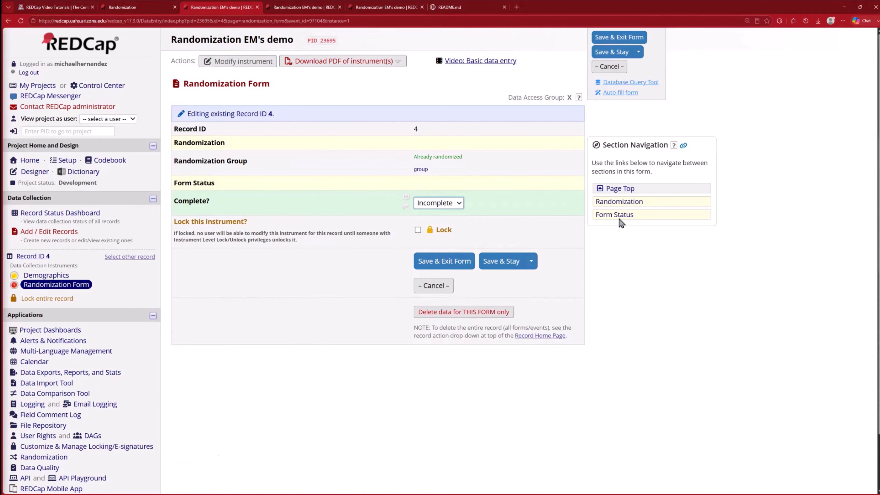
scroll(404, 190, down, 2)
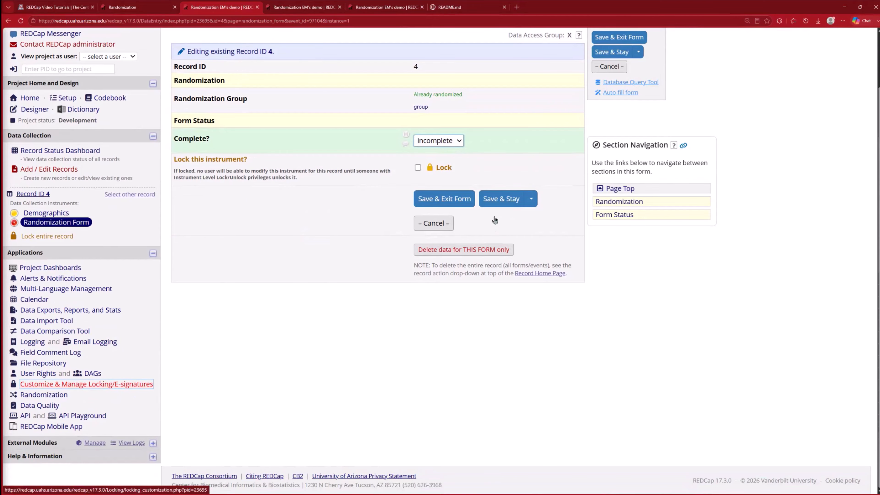
Step: Open the setup of the first randomization model and review its stratification and field settings
click(44, 395)
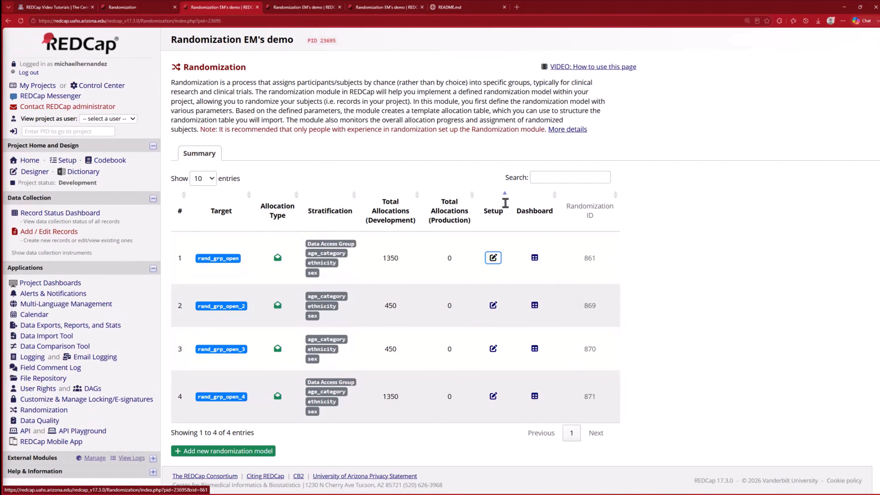
click(493, 258)
scroll(761, 270, down, 1)
scroll(761, 269, down, 2)
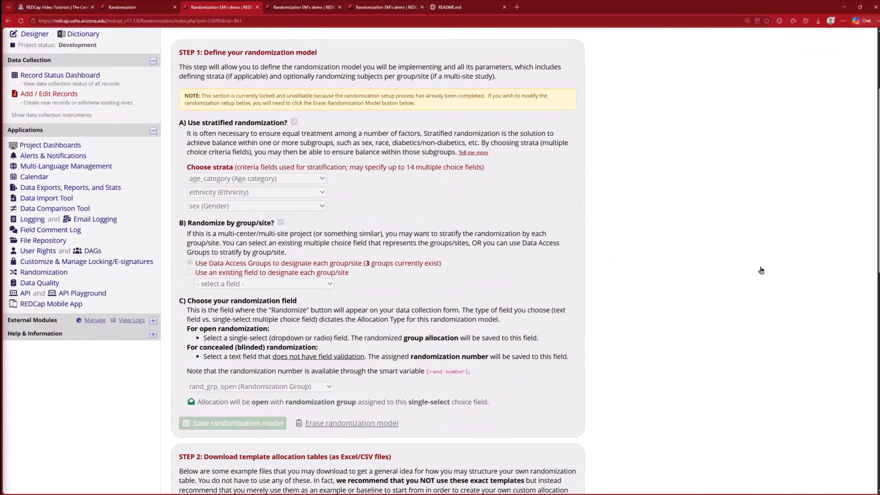
scroll(761, 270, down, 4)
scroll(761, 270, up, 4)
scroll(668, 252, up, 3)
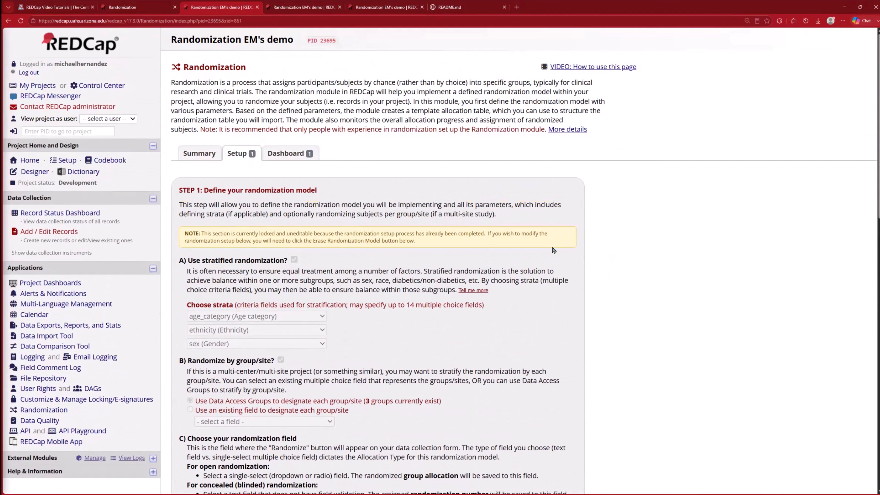
Step: Open the randomization dashboard and view the allocation table for the first stratum row
click(286, 154)
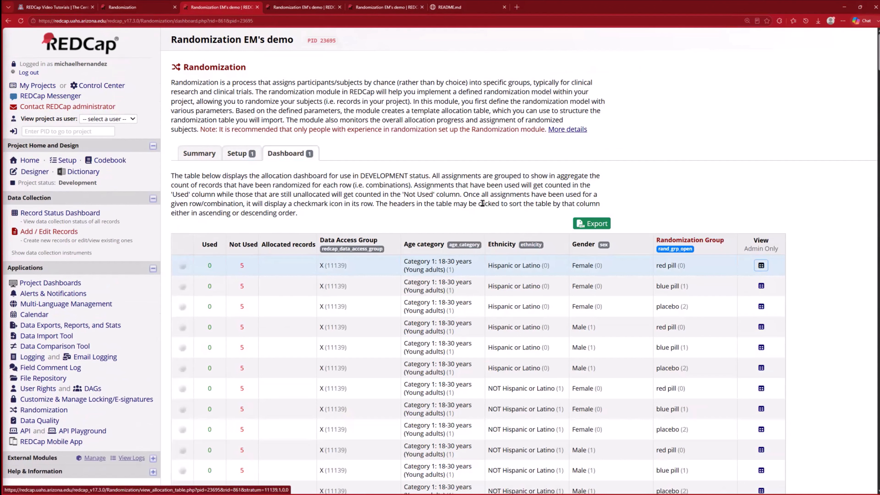
click(761, 266)
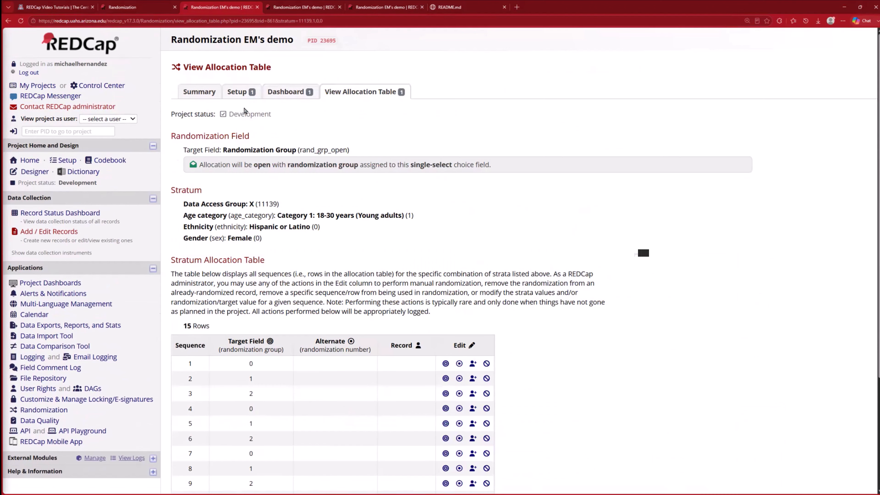
scroll(623, 222, down, 3)
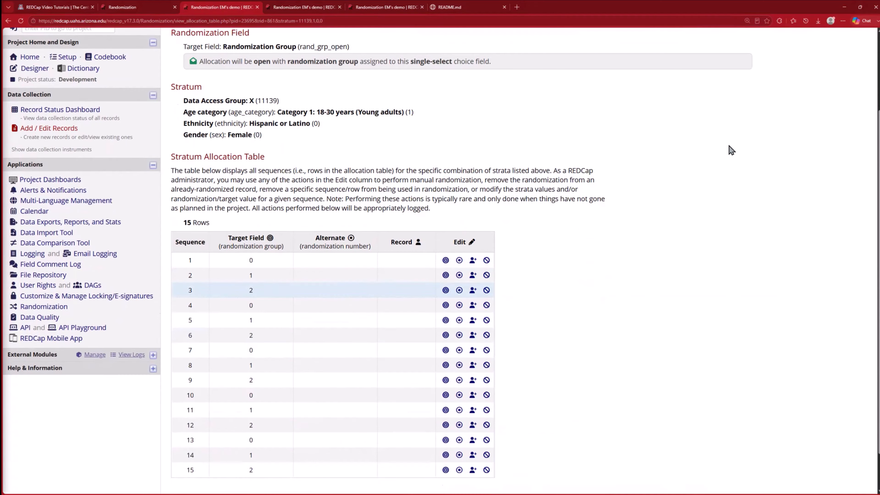
scroll(466, 267, up, 2)
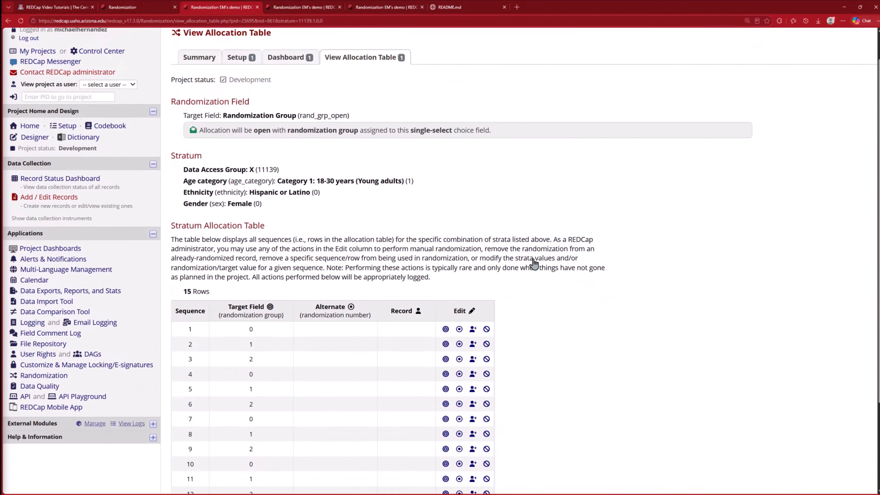
scroll(754, 264, up, 1)
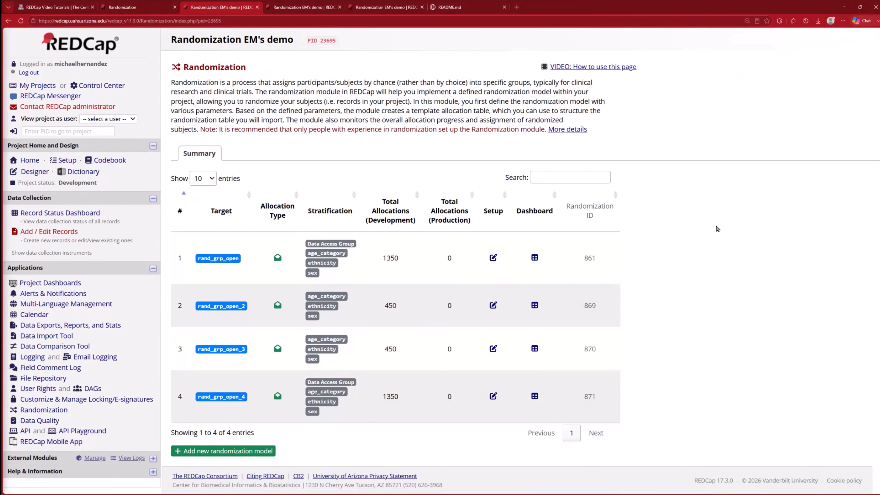
Step: Reopen the first model's allocation dashboard and switch to the REDCap video tutorials browser tab
click(535, 257)
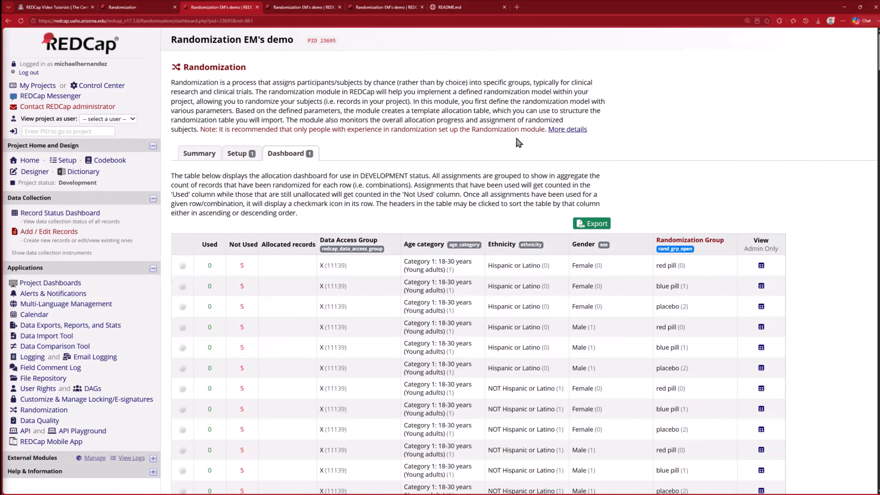
key(ctrl+1)
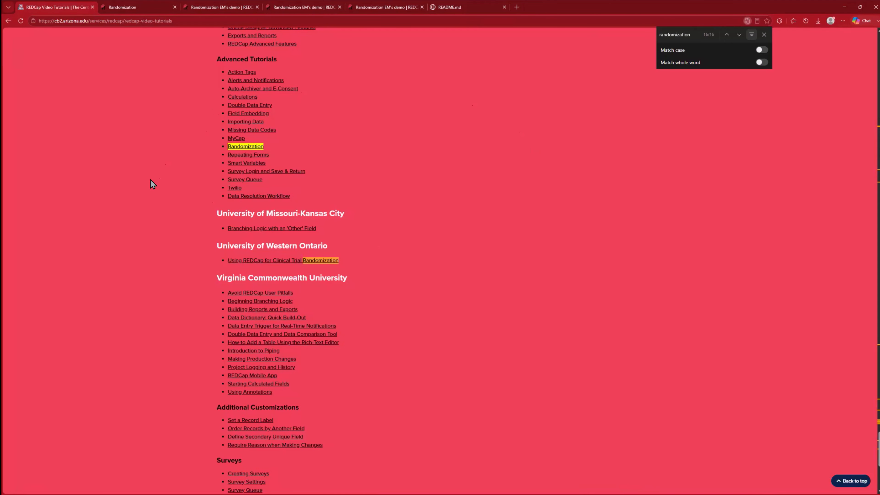